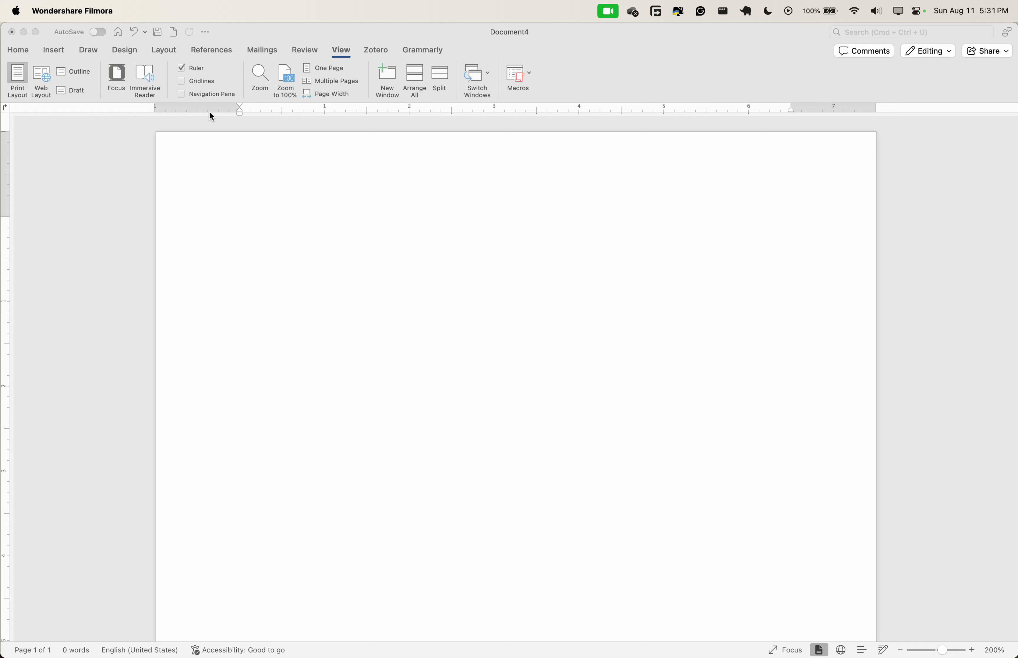
Add the Print command to the Quick Access Toolbar and remove it again.
{"action": "left_click", "coordinate": [207, 33]}
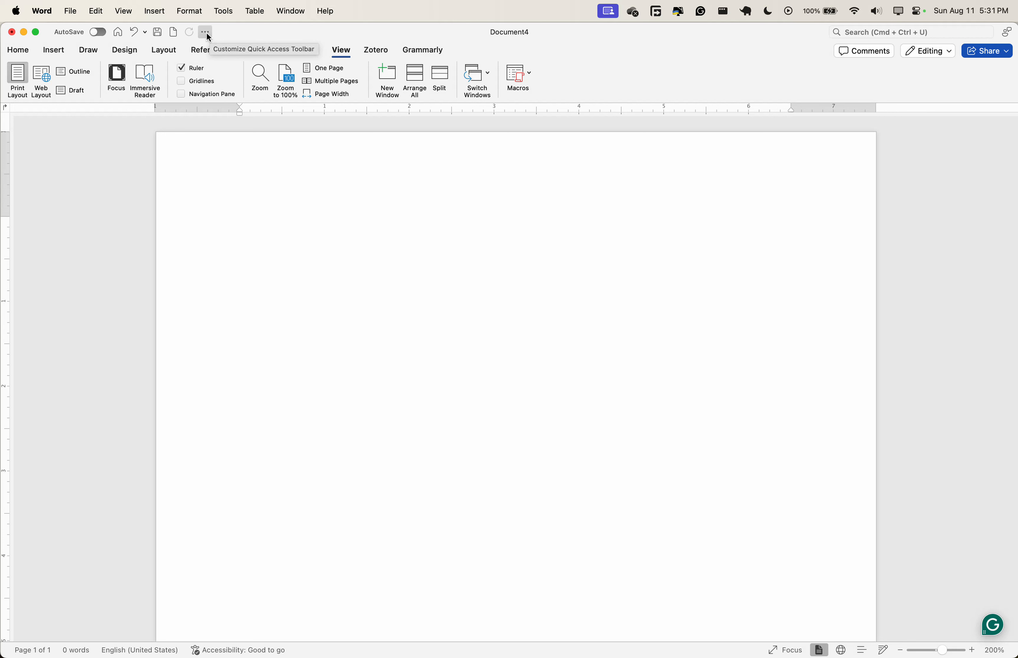
{"action": "left_click", "coordinate": [206, 33]}
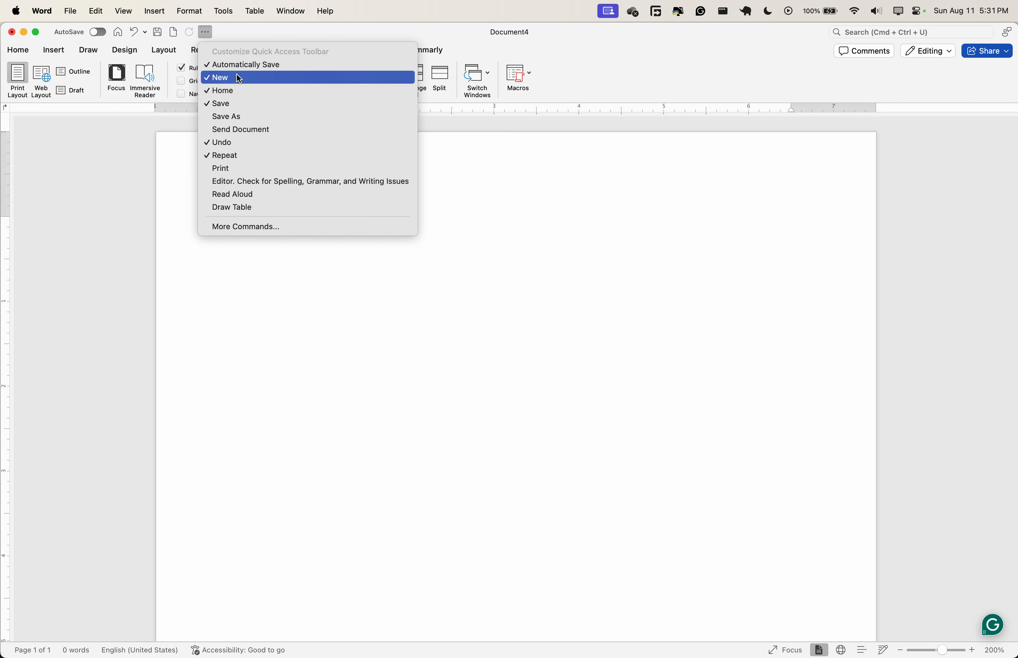
{"action": "left_click", "coordinate": [225, 170]}
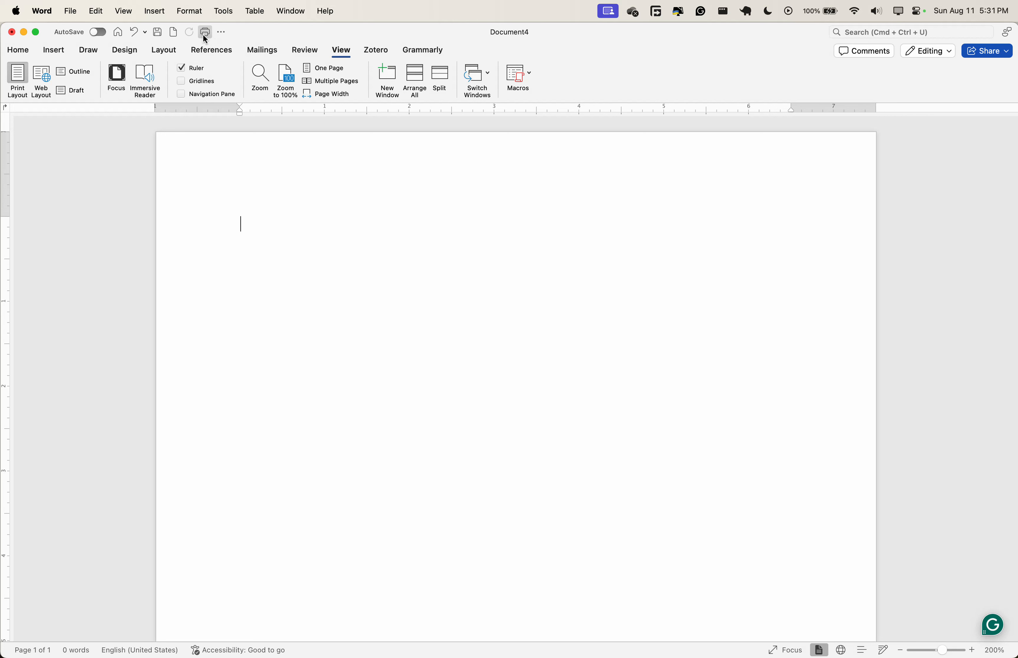
{"action": "left_click", "coordinate": [218, 31]}
{"action": "left_click", "coordinate": [244, 172]}
Add the Center Text command from Popular Commands to the Quick Access Toolbar, save the customization and close the preferences.
{"action": "left_click", "coordinate": [206, 32]}
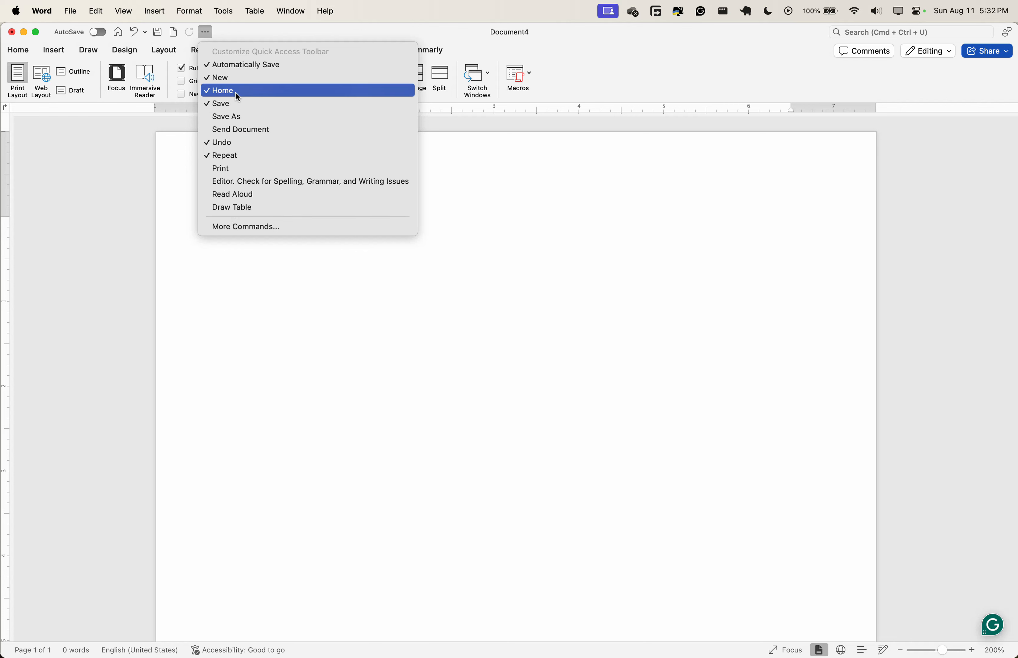
{"action": "left_click", "coordinate": [245, 228]}
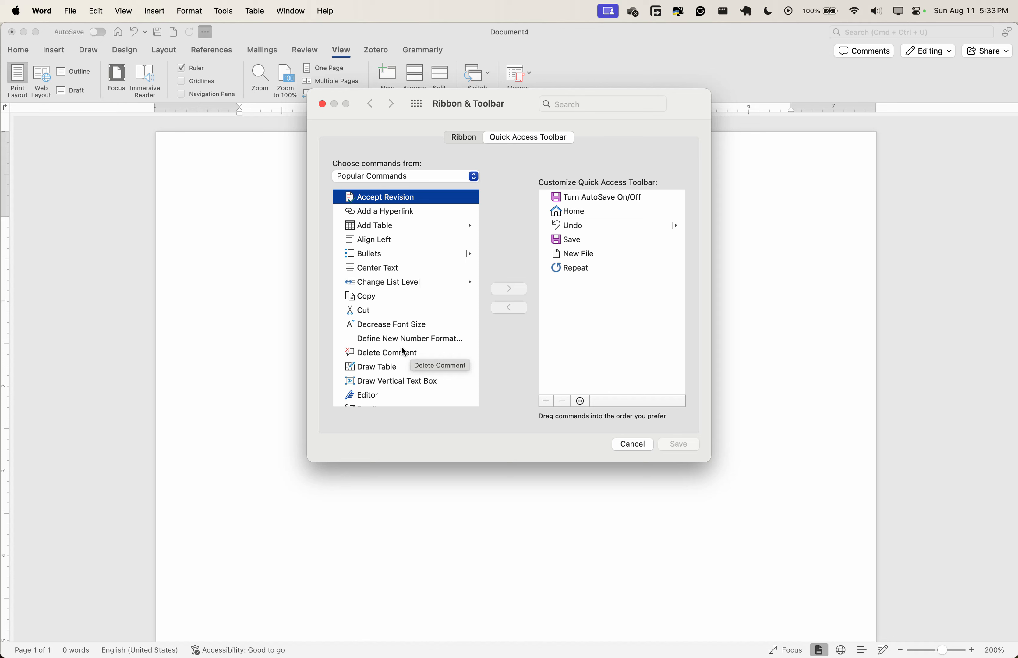
{"action": "scroll", "coordinate": [400, 336], "scroll_direction": "down", "scroll_amount": 5}
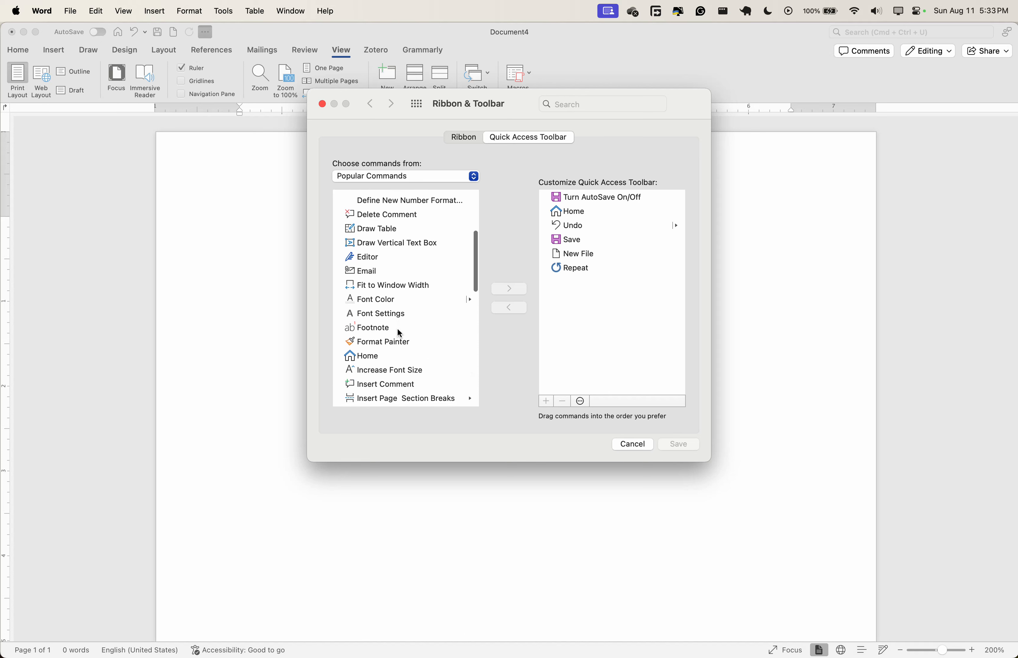
{"action": "scroll", "coordinate": [396, 327], "scroll_direction": "down", "scroll_amount": 5}
{"action": "scroll", "coordinate": [397, 327], "scroll_direction": "up", "scroll_amount": 1}
{"action": "scroll", "coordinate": [397, 327], "scroll_direction": "down", "scroll_amount": 4}
{"action": "scroll", "coordinate": [397, 327], "scroll_direction": "up", "scroll_amount": 5}
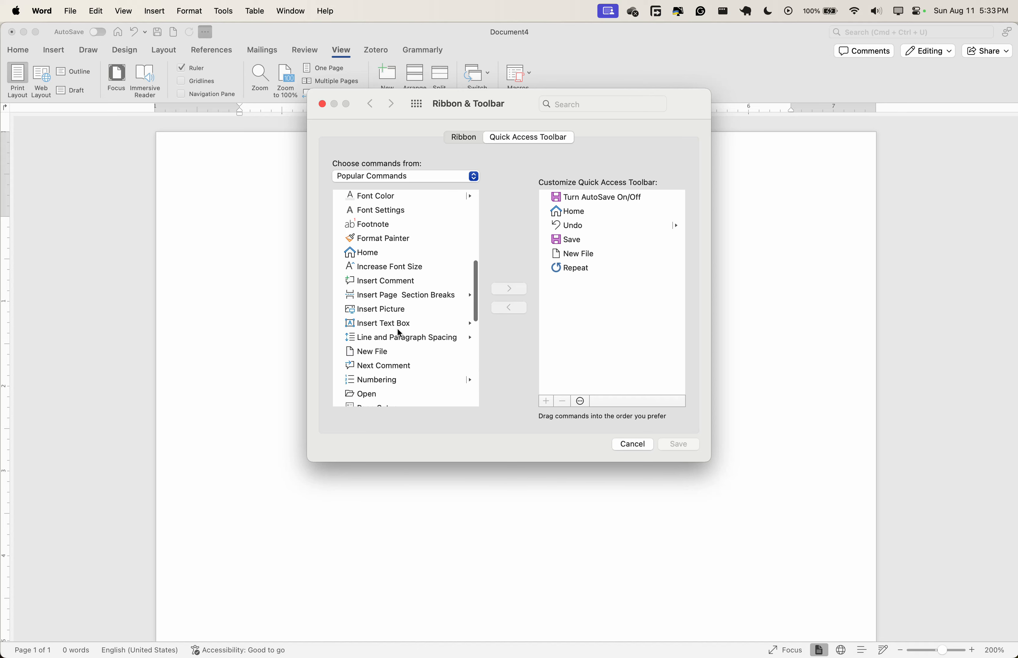
{"action": "scroll", "coordinate": [397, 326], "scroll_direction": "up", "scroll_amount": 6}
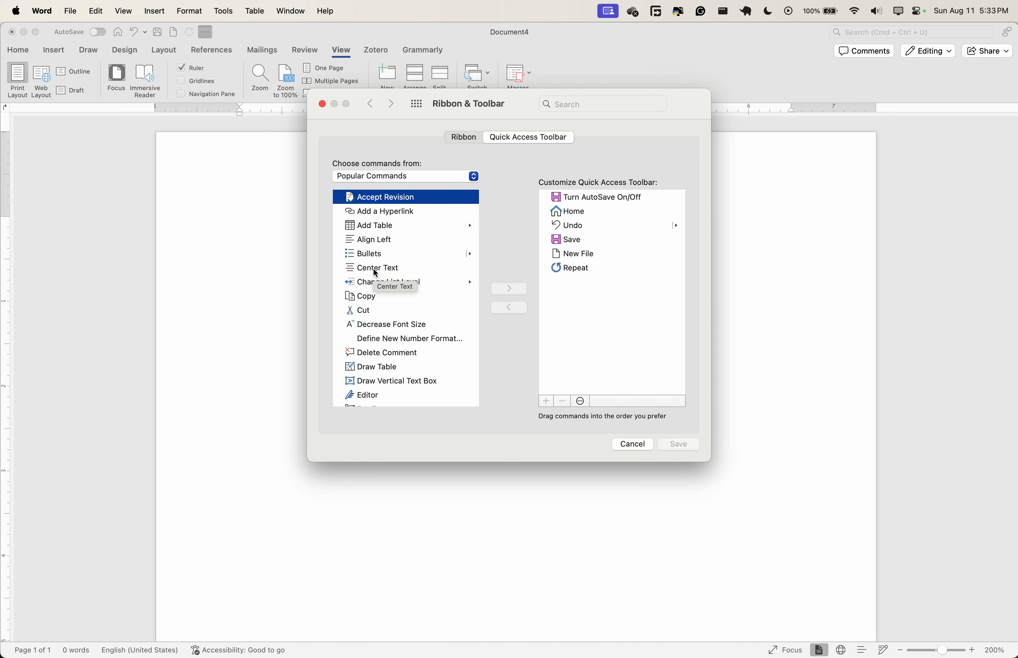
{"action": "left_click", "coordinate": [375, 271]}
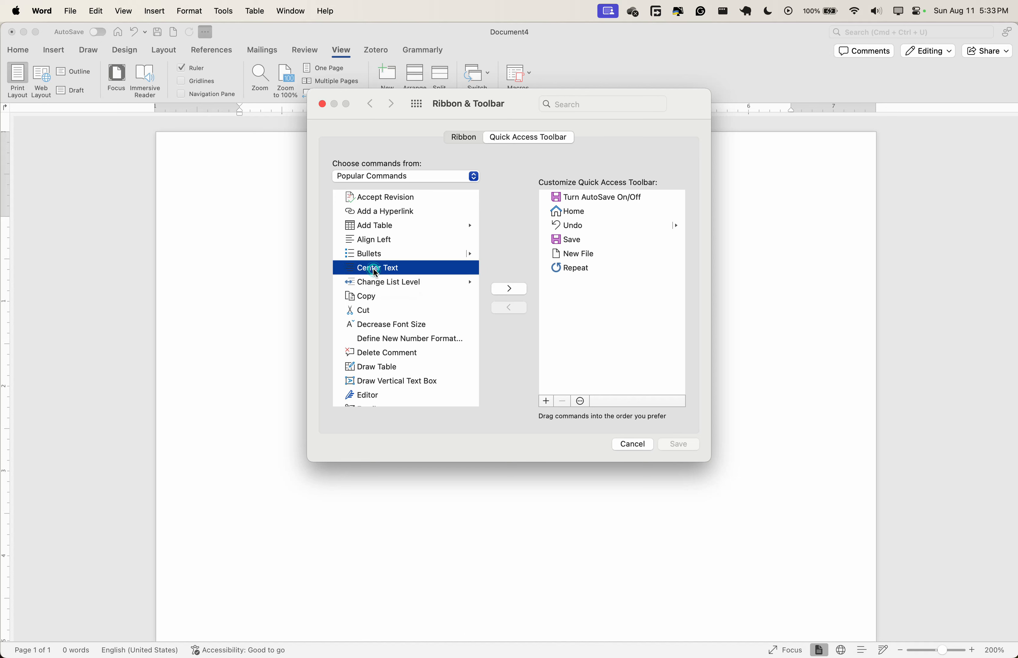
{"action": "left_click", "coordinate": [508, 286]}
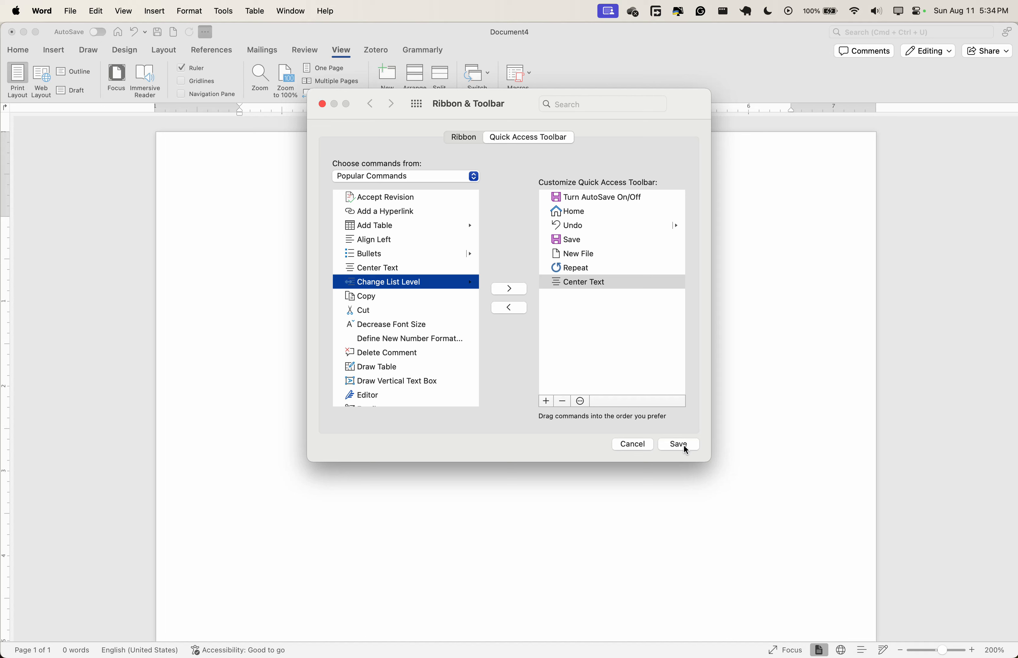
{"action": "left_click_drag", "start_coordinate": [179, 80], "coordinate": [196, 40]}
{"action": "left_click", "coordinate": [683, 446]}
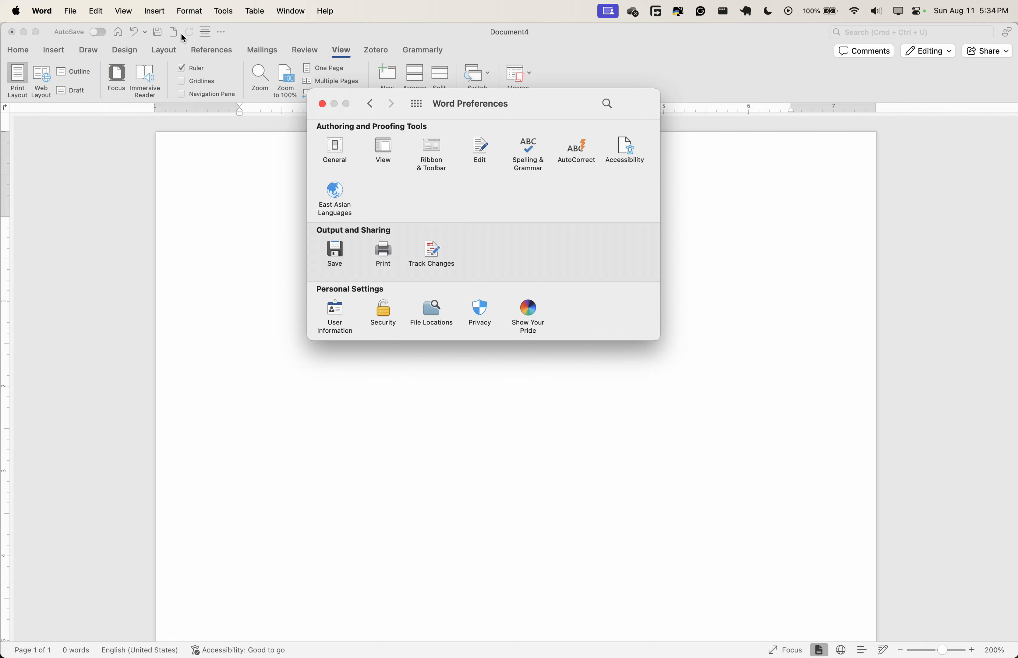
{"action": "left_click", "coordinate": [322, 104]}
Remove the Center Text command from the Quick Access Toolbar, save the customization and close the preferences.
{"action": "left_click", "coordinate": [222, 32]}
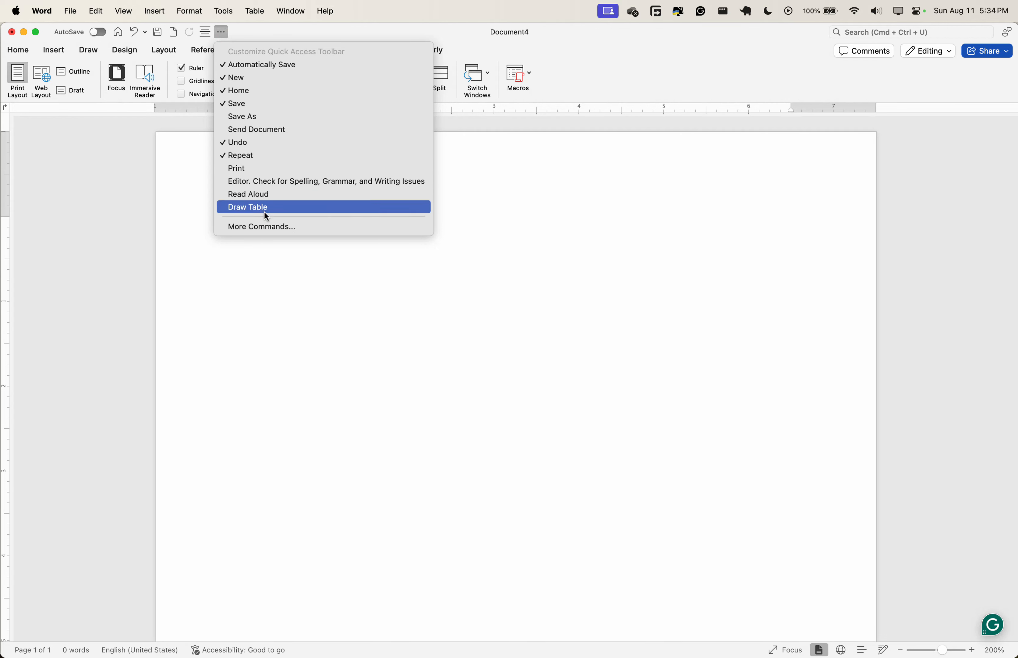
{"action": "left_click", "coordinate": [266, 227]}
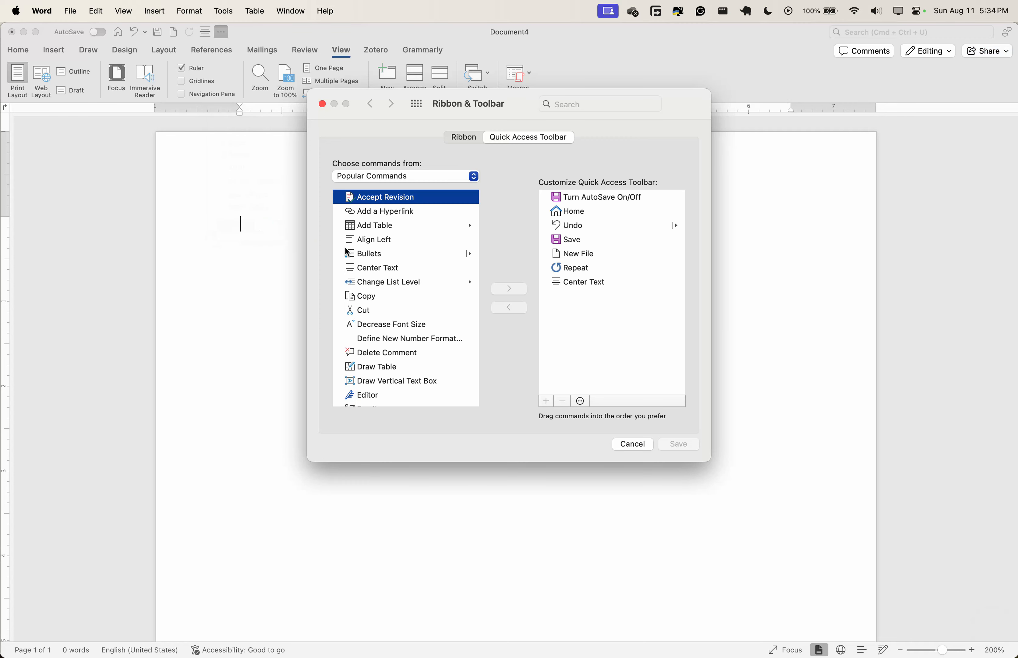
{"action": "scroll", "coordinate": [471, 316], "scroll_direction": "down", "scroll_amount": 1}
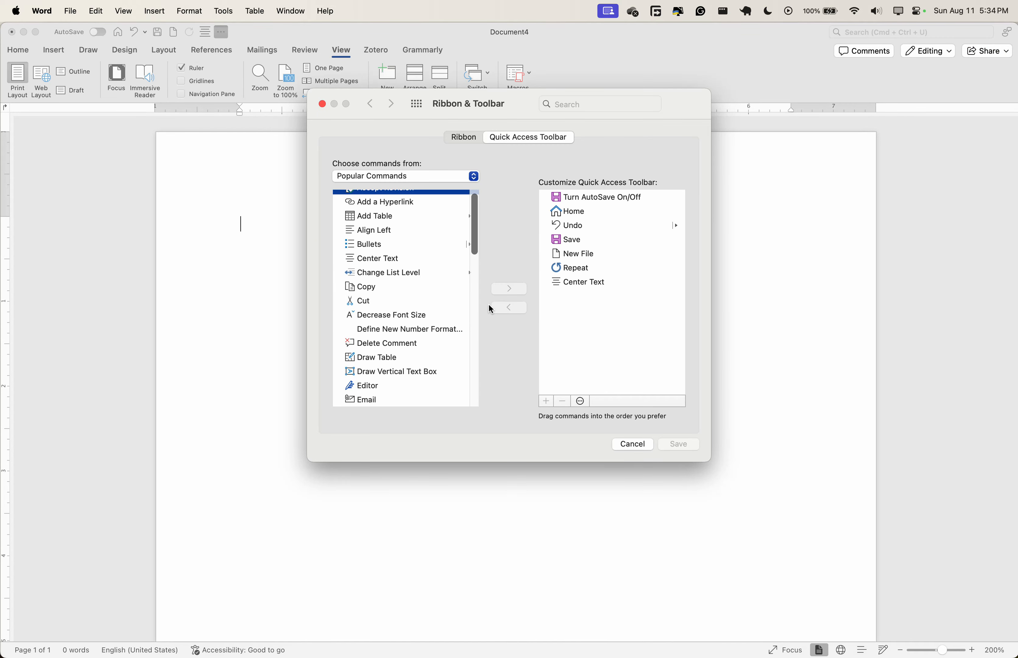
{"action": "left_click", "coordinate": [586, 282]}
{"action": "left_click", "coordinate": [586, 283]}
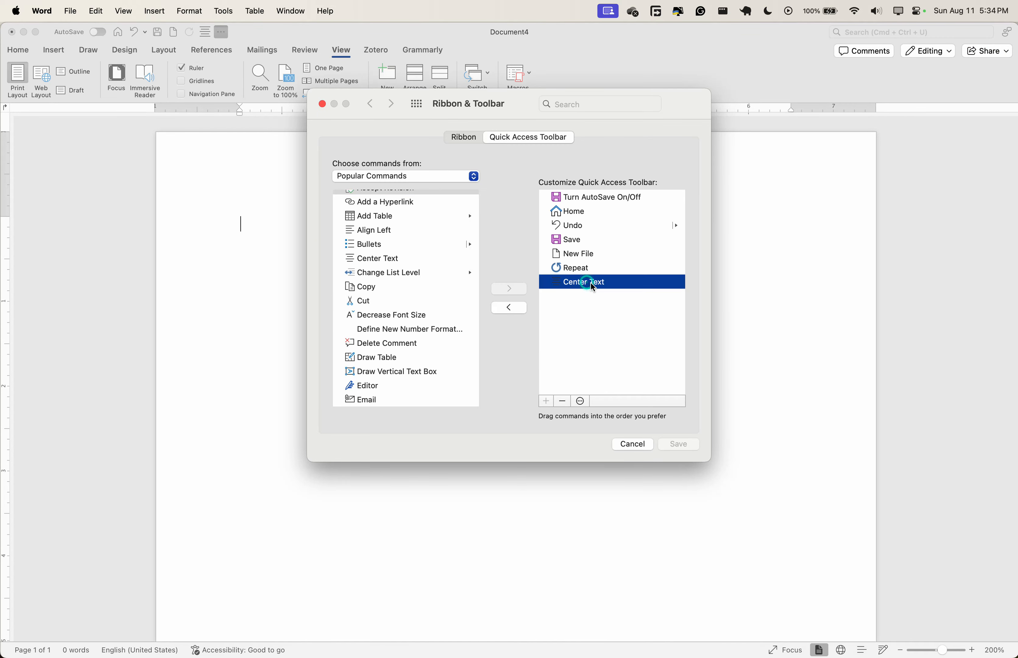
{"action": "left_click", "coordinate": [512, 307]}
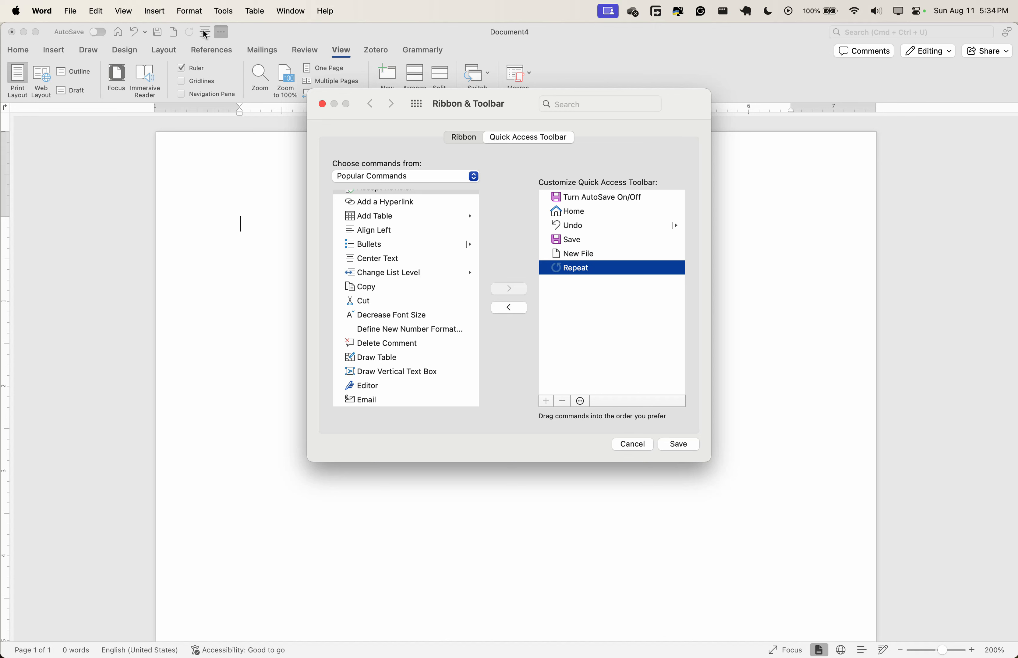
{"action": "left_click", "coordinate": [679, 444]}
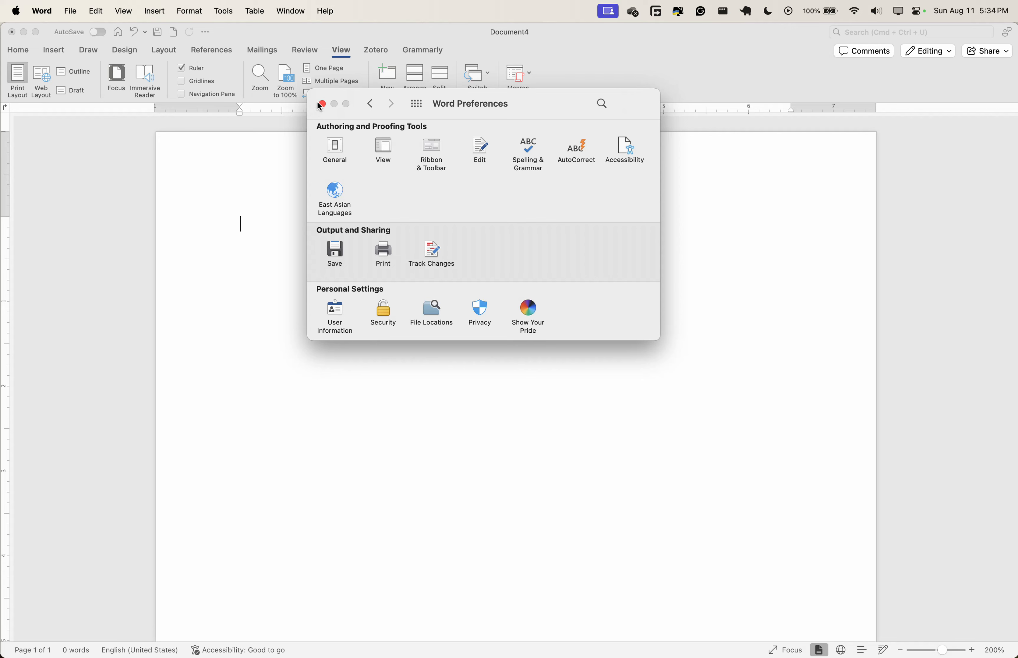
{"action": "left_click", "coordinate": [322, 104]}
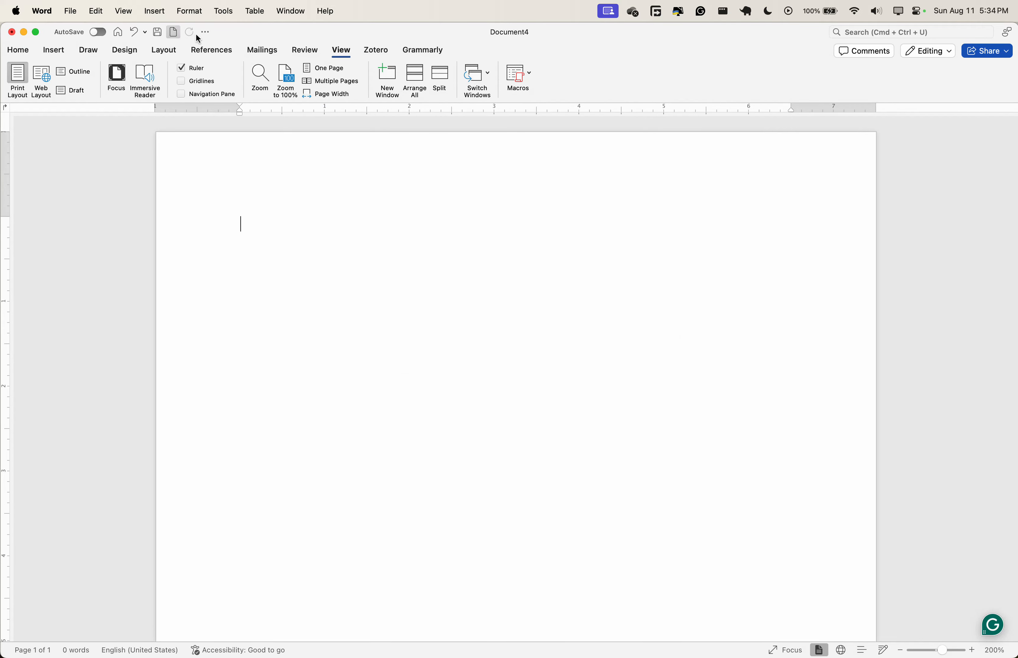
Add the Insert Citation command from the References Tab command set to the Quick Access Toolbar and save the customization.
{"action": "left_click", "coordinate": [205, 32]}
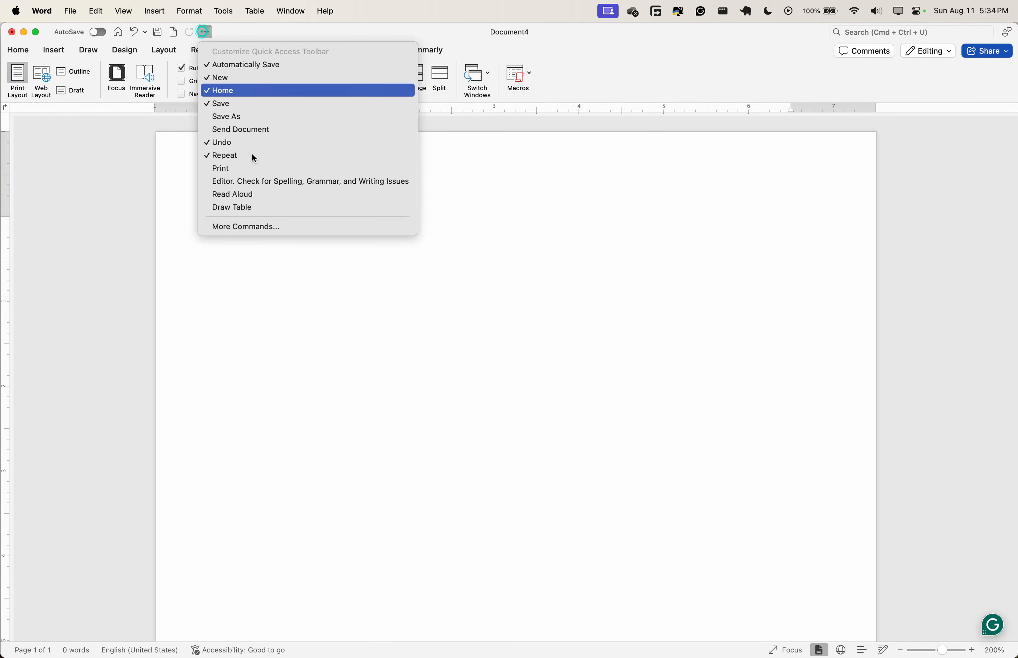
{"action": "left_click", "coordinate": [262, 228]}
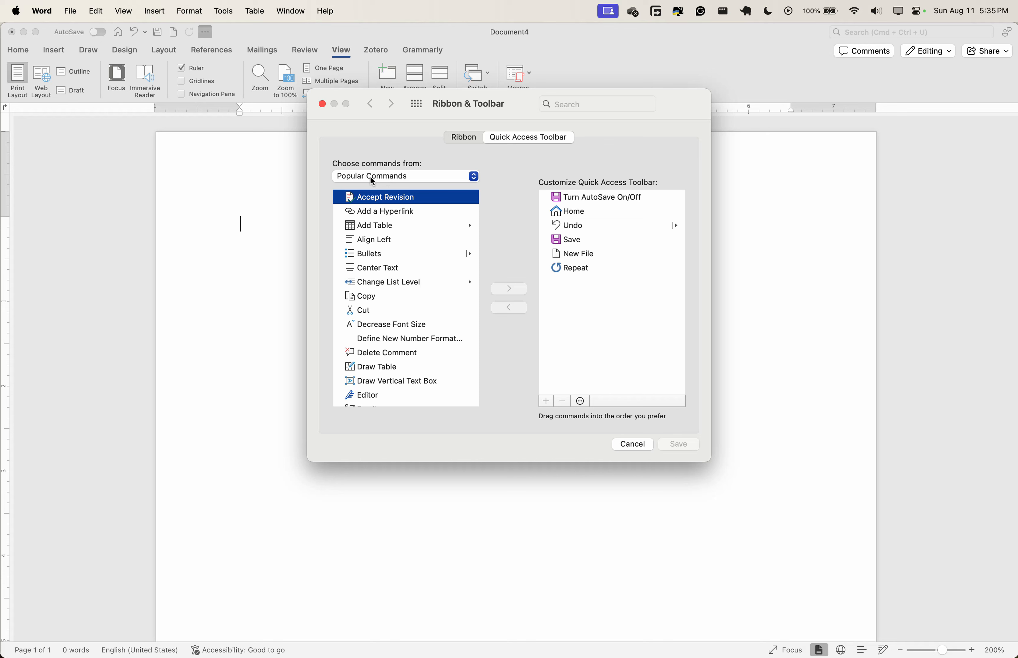
{"action": "left_click", "coordinate": [400, 176]}
{"action": "left_click", "coordinate": [402, 178]}
{"action": "left_click", "coordinate": [398, 175]}
{"action": "left_click", "coordinate": [439, 172]}
{"action": "left_click", "coordinate": [439, 172]}
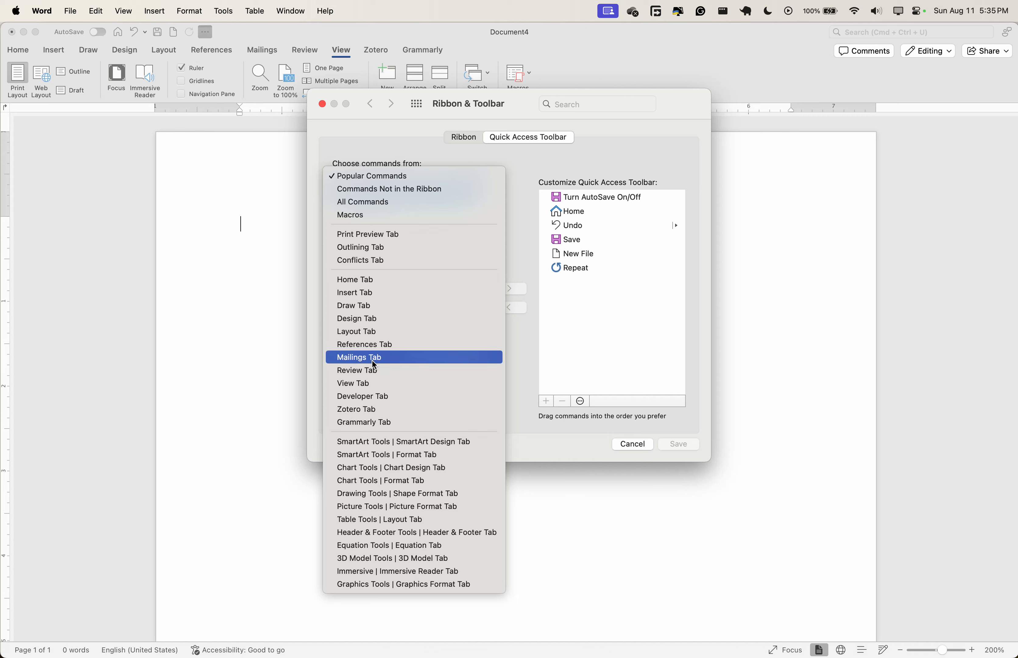
{"action": "left_click", "coordinate": [384, 347]}
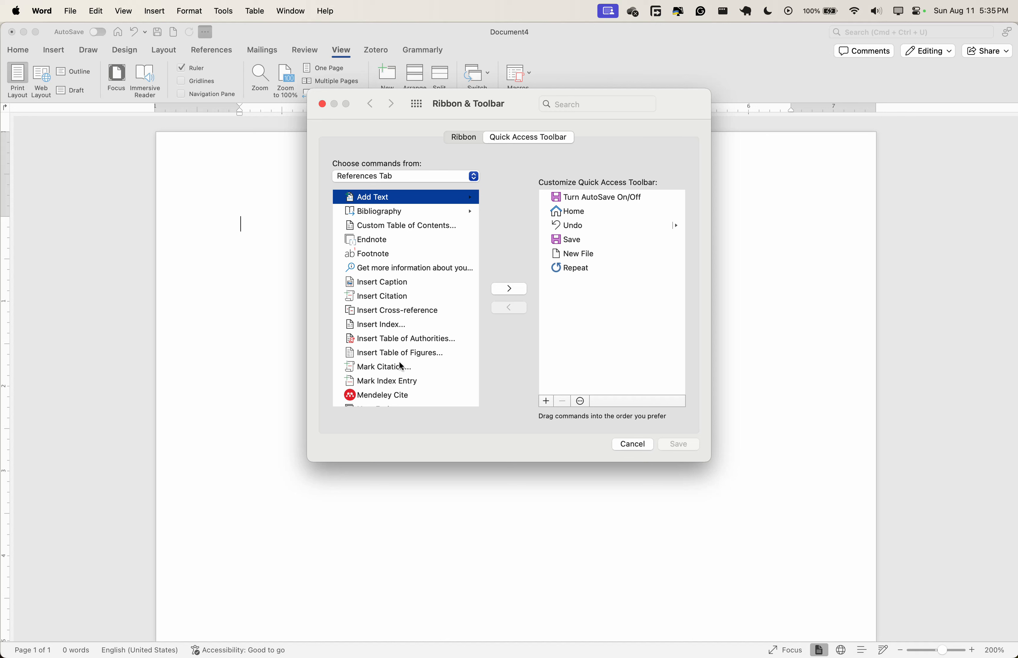
{"action": "left_click", "coordinate": [391, 298]}
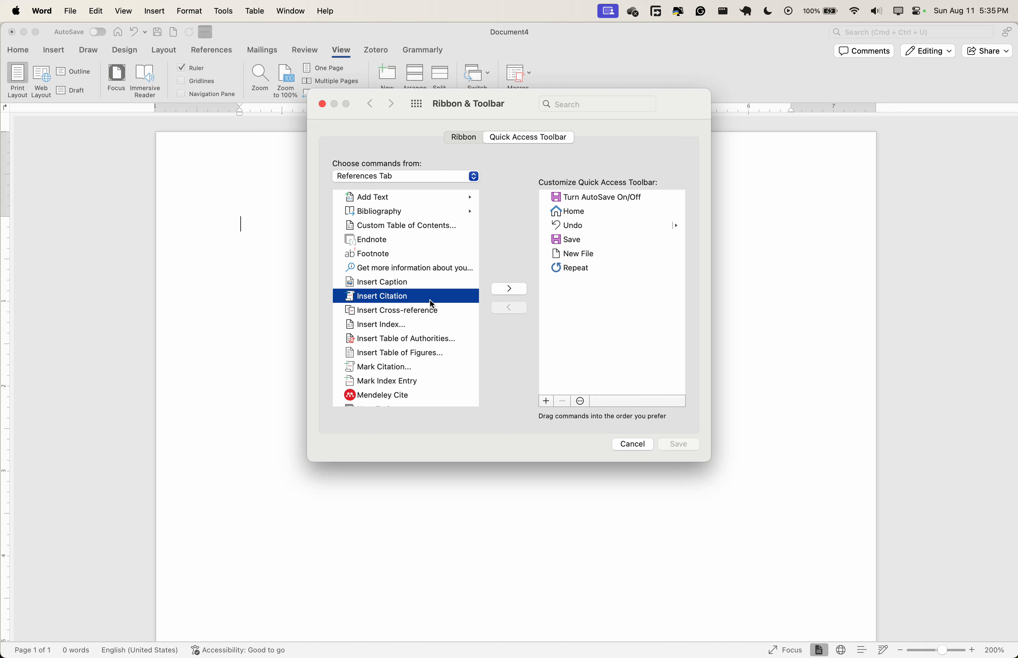
{"action": "left_click", "coordinate": [509, 288]}
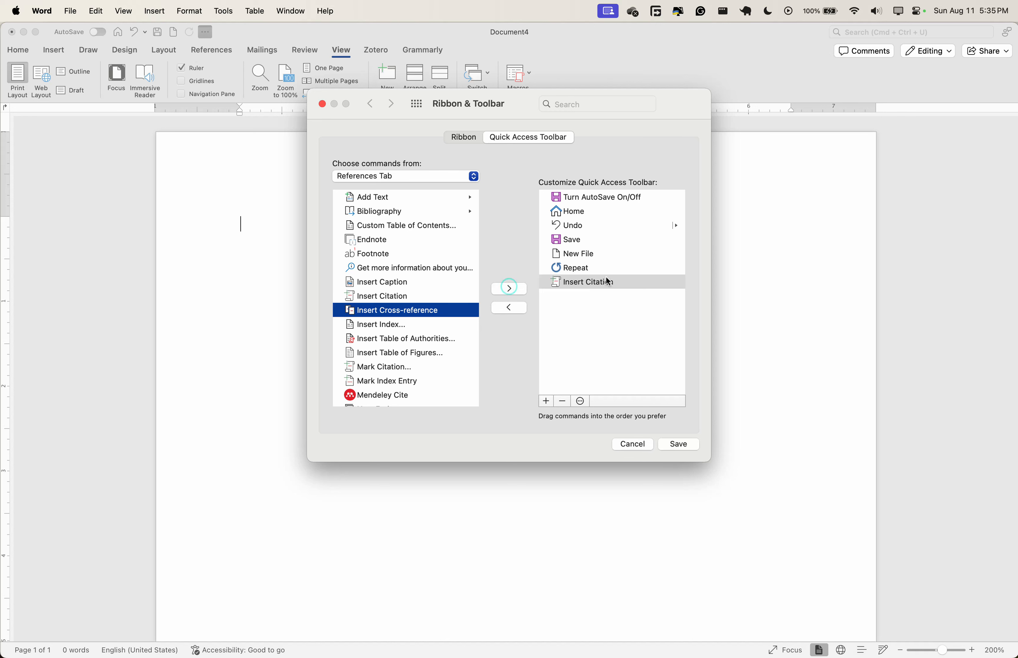
{"action": "left_click", "coordinate": [687, 445]}
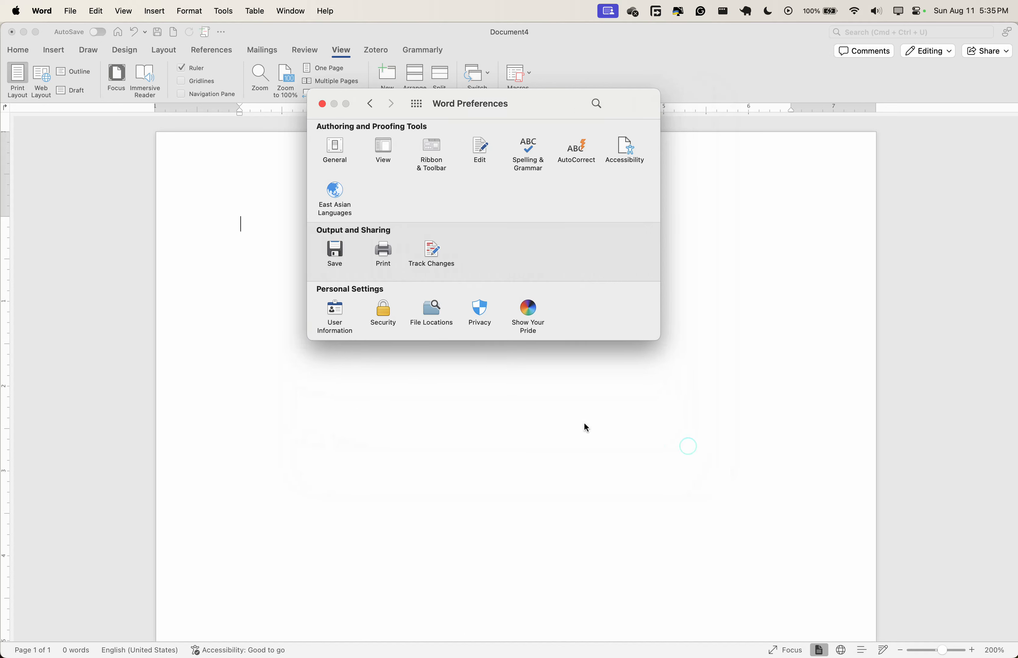
{"action": "left_click", "coordinate": [322, 104]}
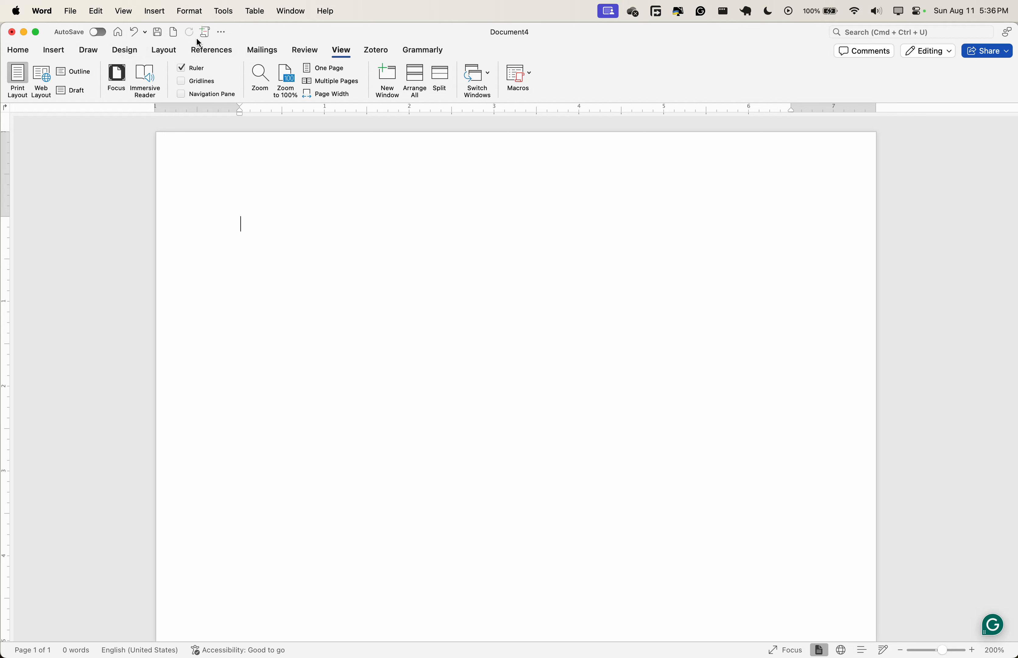
Reorder the Quick Access Toolbar commands so that Insert Citation comes directly after Turn AutoSave On/Off.
{"action": "left_click", "coordinate": [222, 33]}
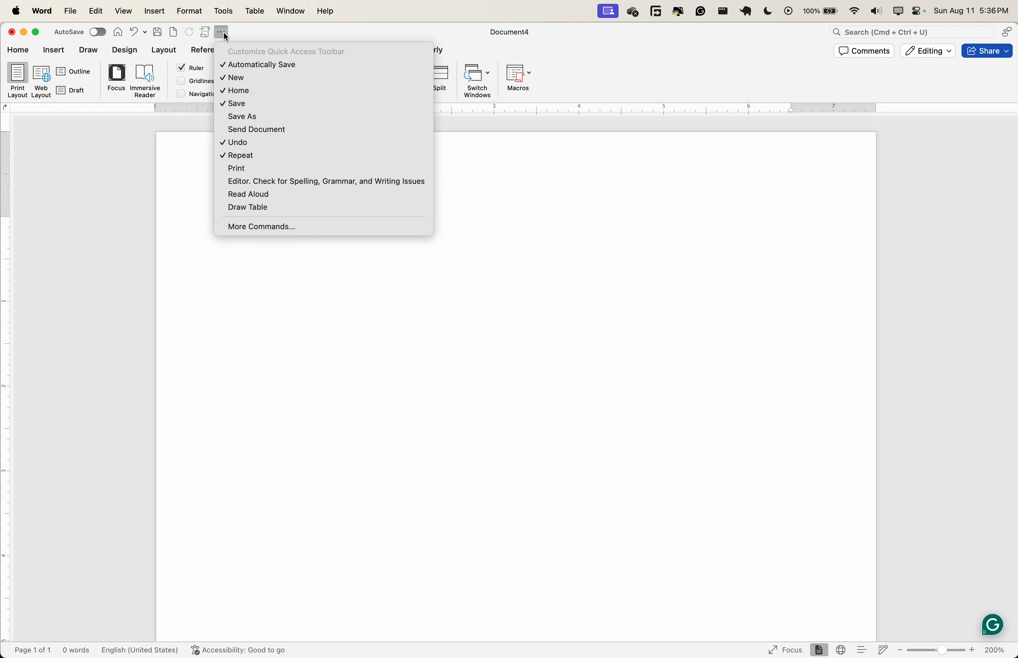
{"action": "left_click", "coordinate": [277, 227]}
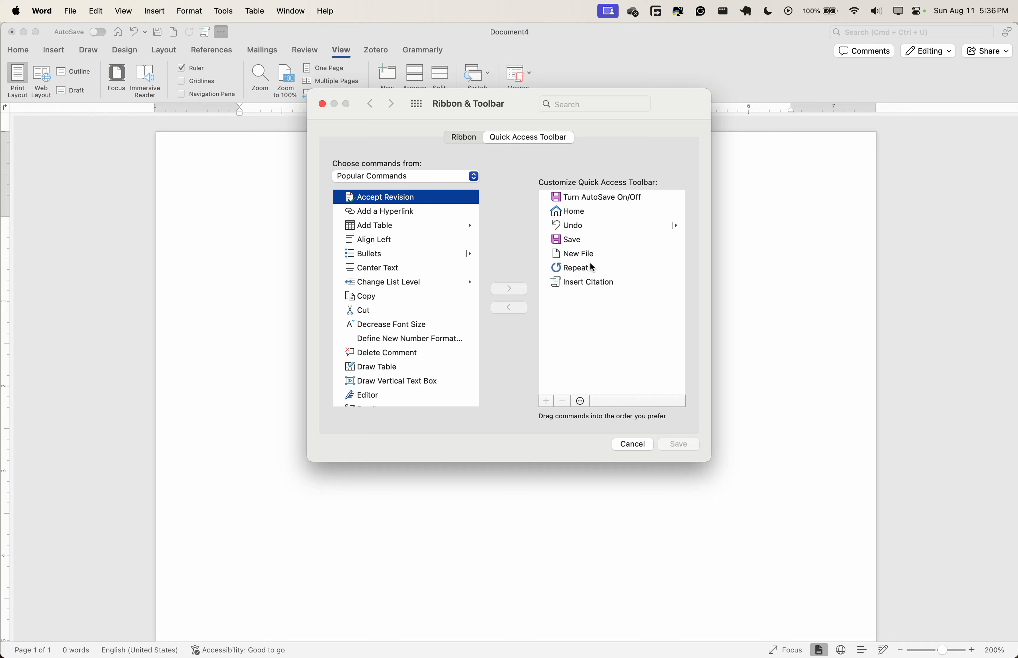
{"action": "left_click", "coordinate": [588, 282]}
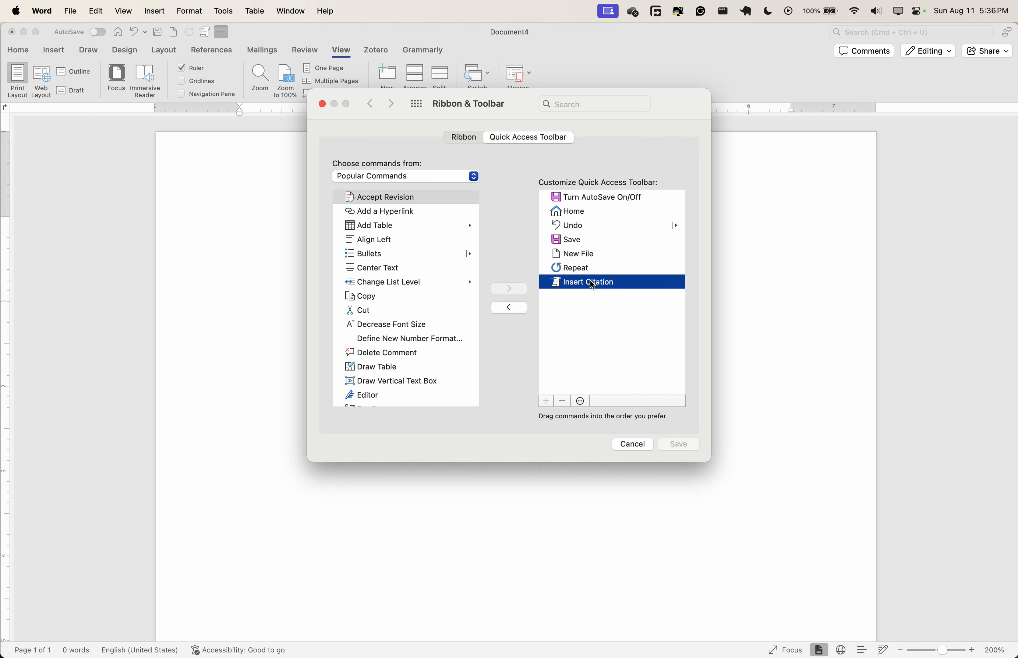
{"action": "left_click_drag", "start_coordinate": [593, 286], "coordinate": [592, 213]}
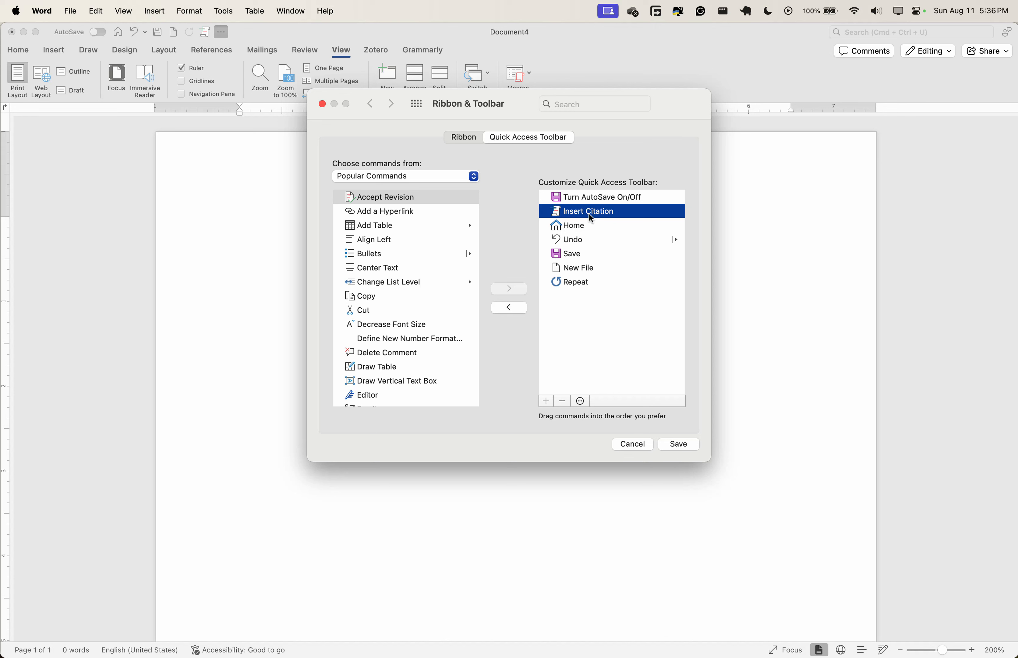
Move the Home command to the end of the Quick Access Toolbar, save the new order and return to the document.
{"action": "left_click", "coordinate": [574, 229]}
{"action": "left_click_drag", "start_coordinate": [575, 229], "coordinate": [573, 285]}
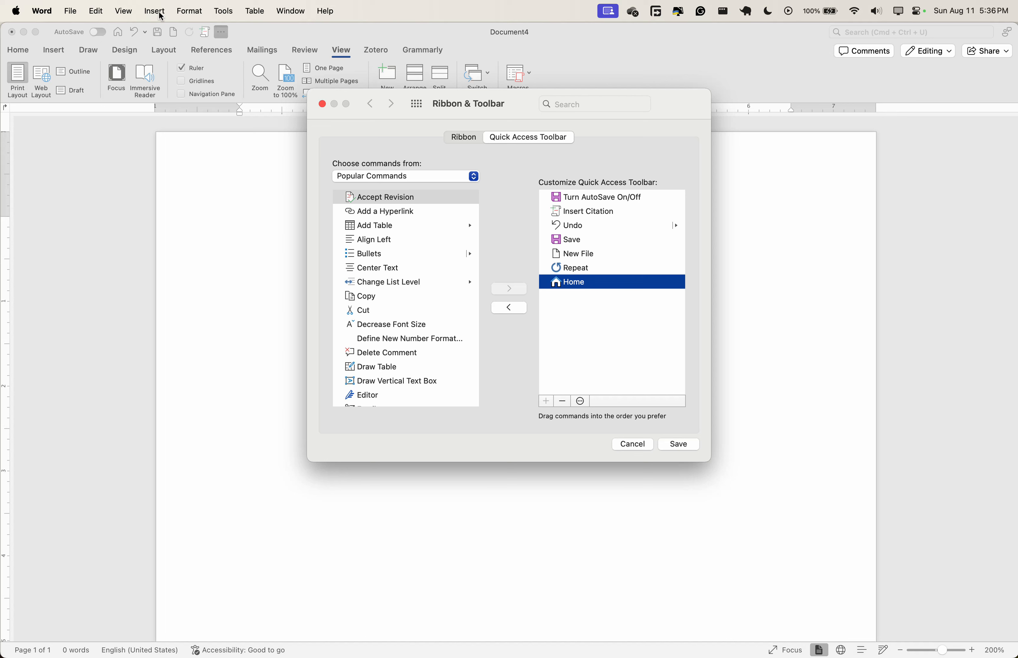
{"action": "left_click", "coordinate": [669, 445]}
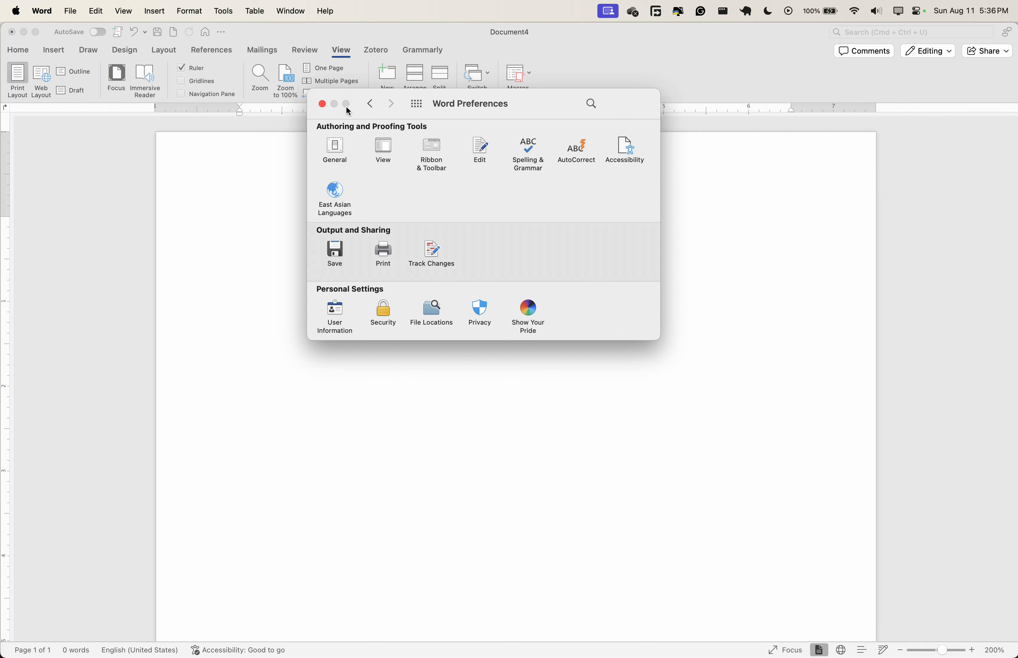
{"action": "left_click", "coordinate": [322, 104]}
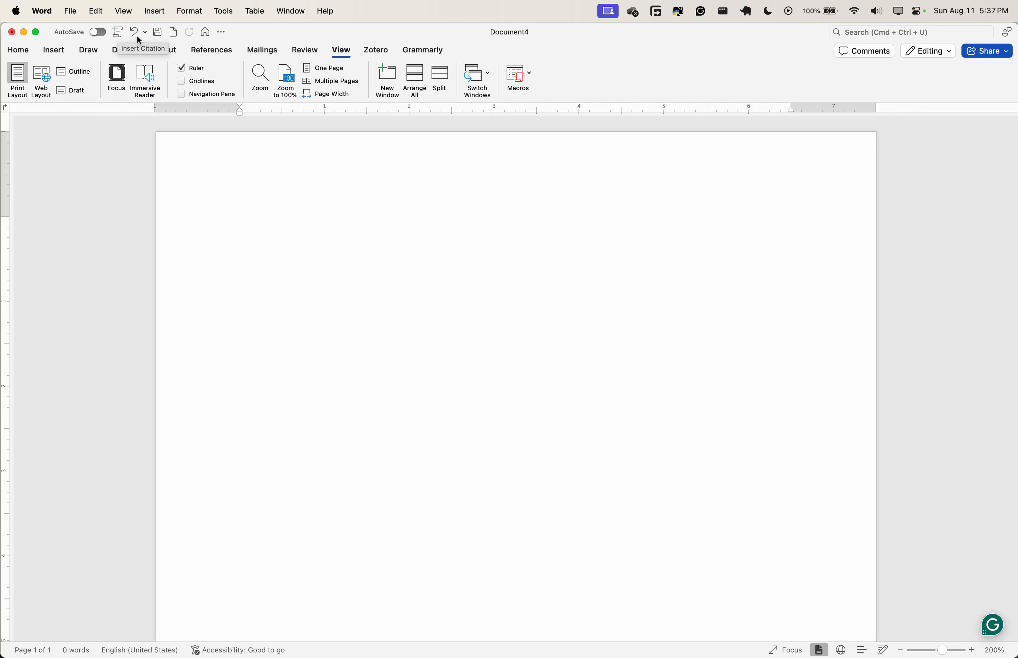
{"action": "left_click", "coordinate": [422, 263]}
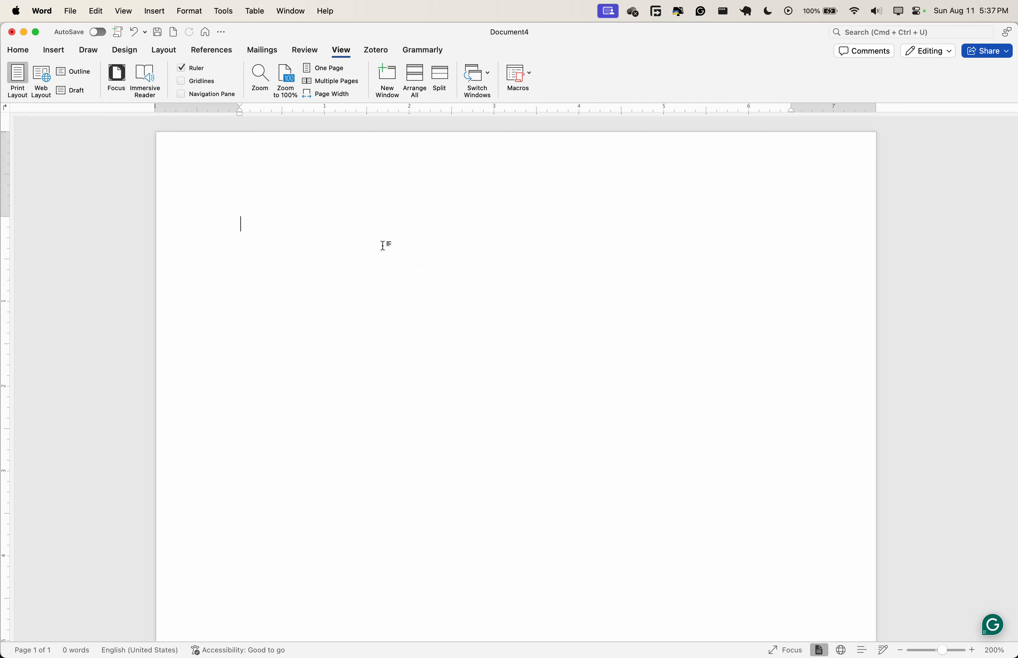